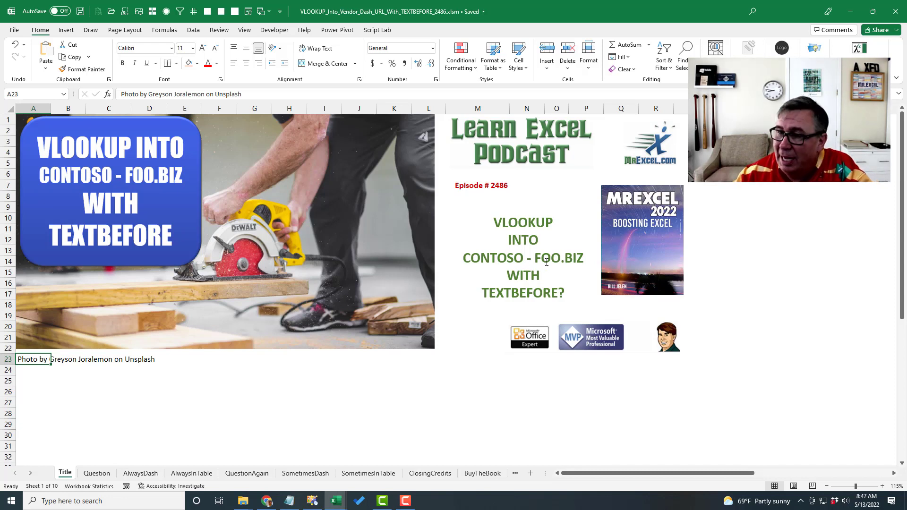
Move from the Title sheet through Question to the AlwaysDash sheet.
key("ctrl+Page_Down")
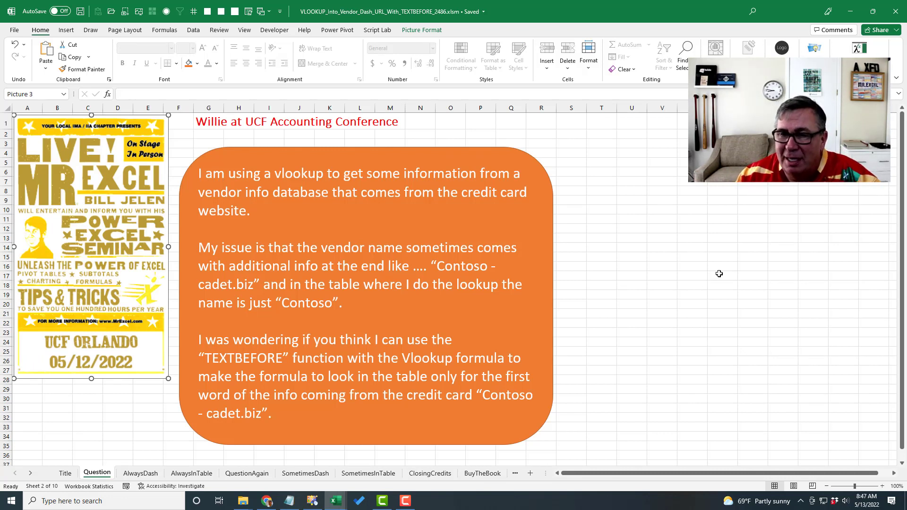
key("ctrl+Page_Down")
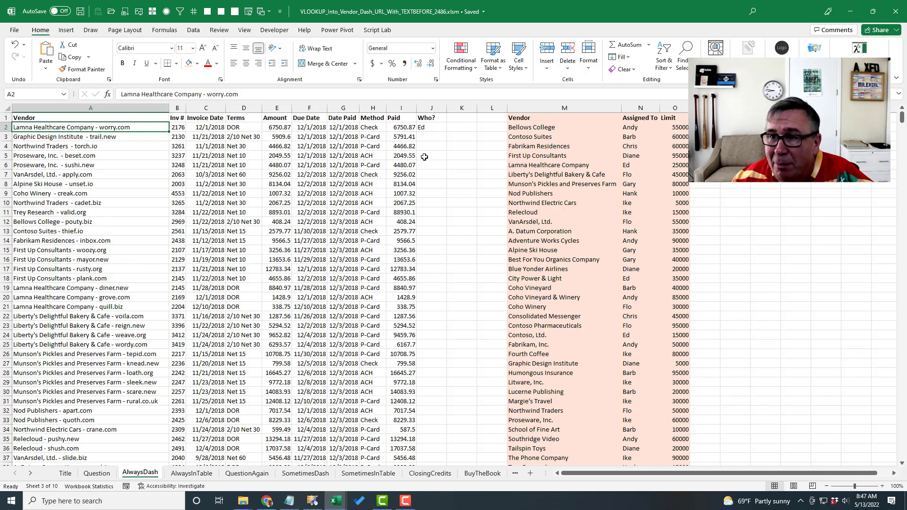
Fill column J with =VLOOKUP(TEXTBEFORE(A2," -"),$M$2:$O$41,2,0), returning assignees like Ed, Diane, Flo.
left_click(429, 128)
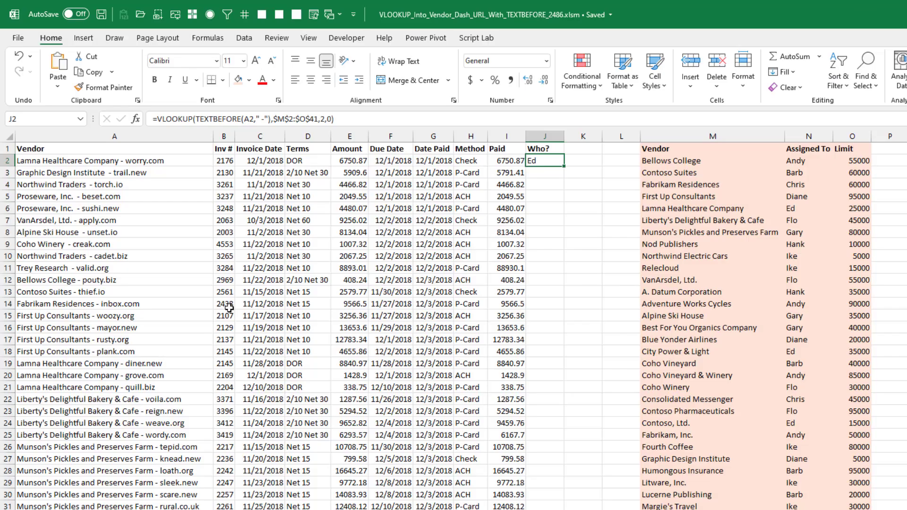
key("F2")
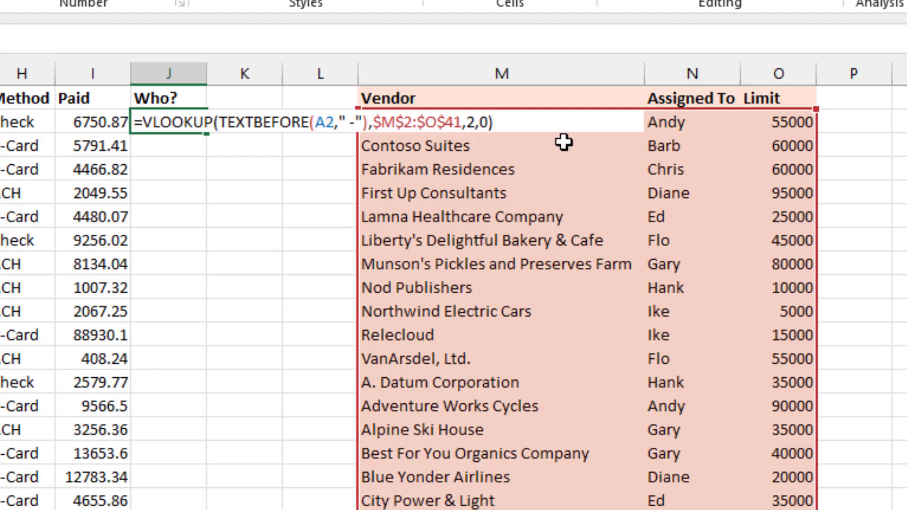
key("Return")
key("Up")
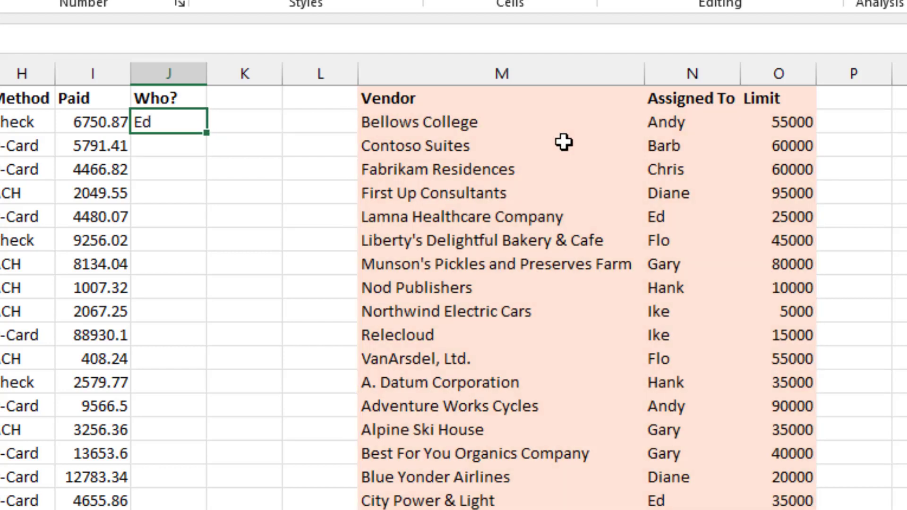
double_click(206, 137)
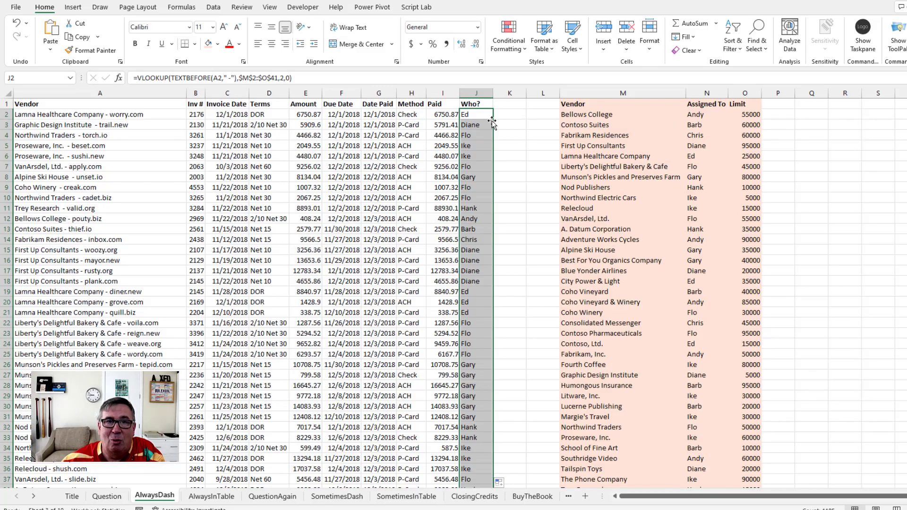
On AlwaysInTable, fill J with =XLOOKUP(A2,TEXTBEFORE($M$2:$M$41," -"),$O$2:$O$41), returning limits like 25000.
key("ctrl+Page_Down")
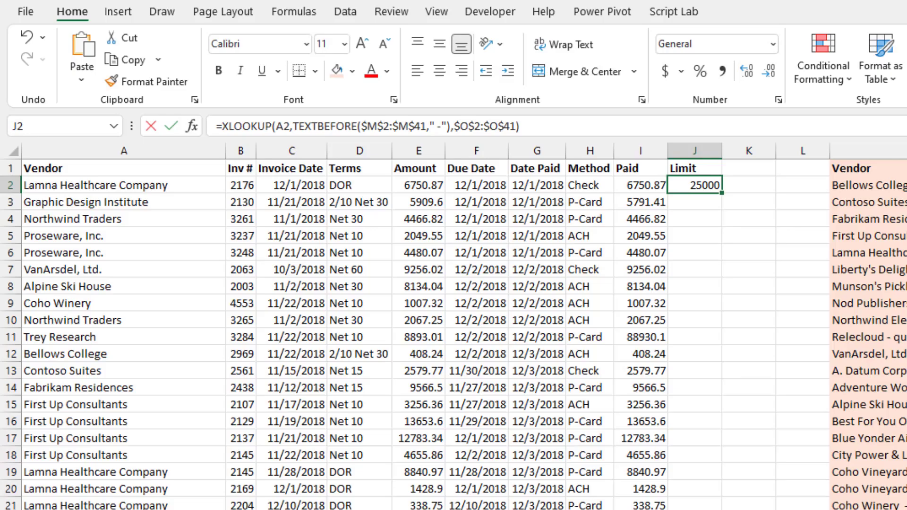
key("F2")
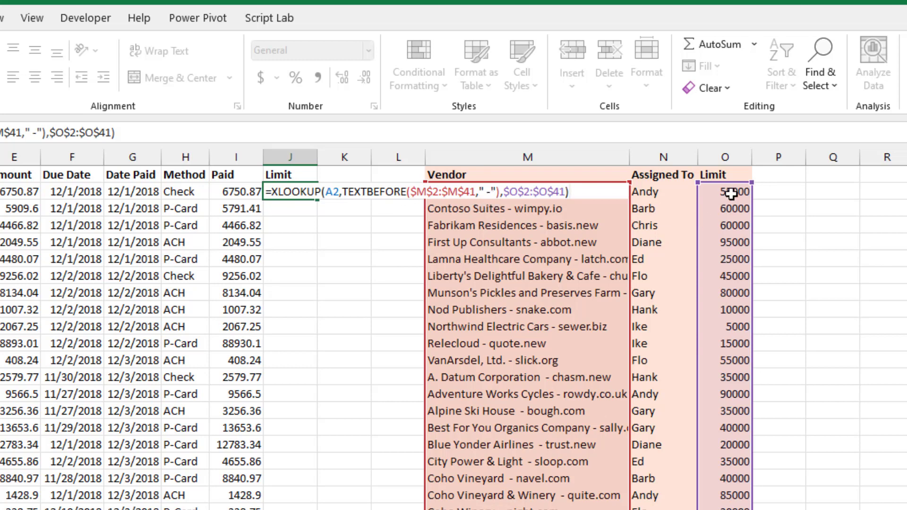
key("ctrl+Return")
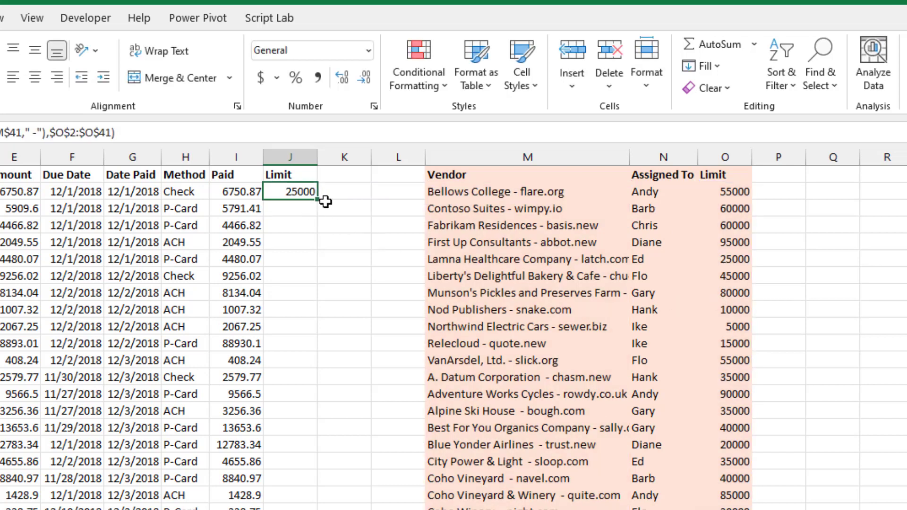
double_click(321, 203)
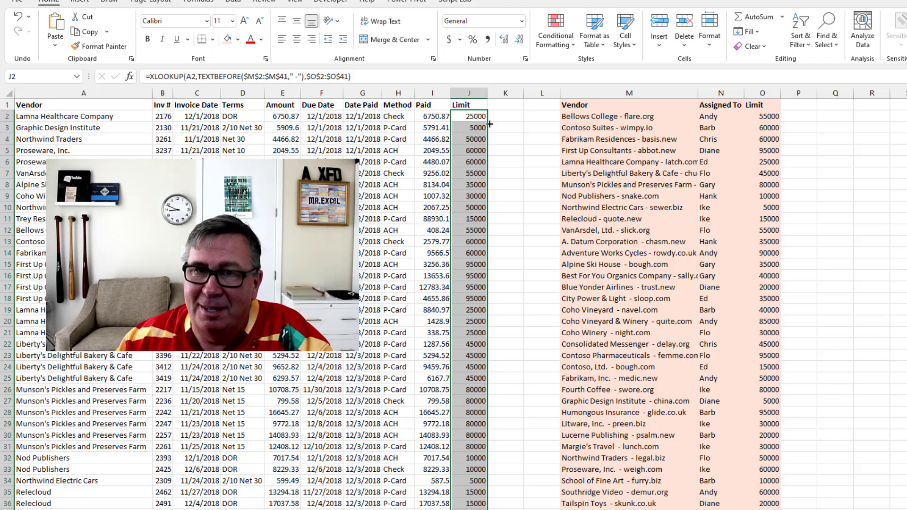
Return to the Question sheet showing the 'Contoso - cadet.biz' versus 'Contoso' problem.
key("ctrl+Page_Up")
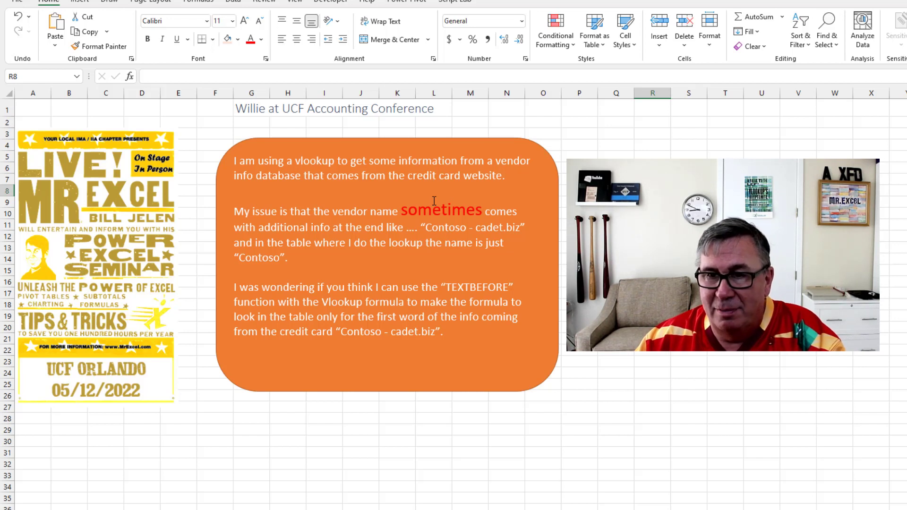
Switch to the SometimesDash sheet and inspect the IFNA formula in J2 and #N/A in J3.
key("ctrl+Page_Down")
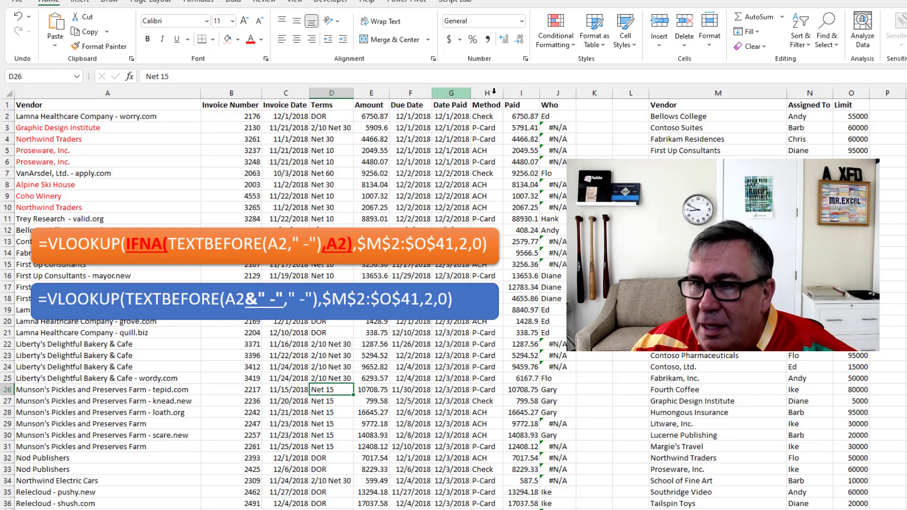
left_click(557, 116)
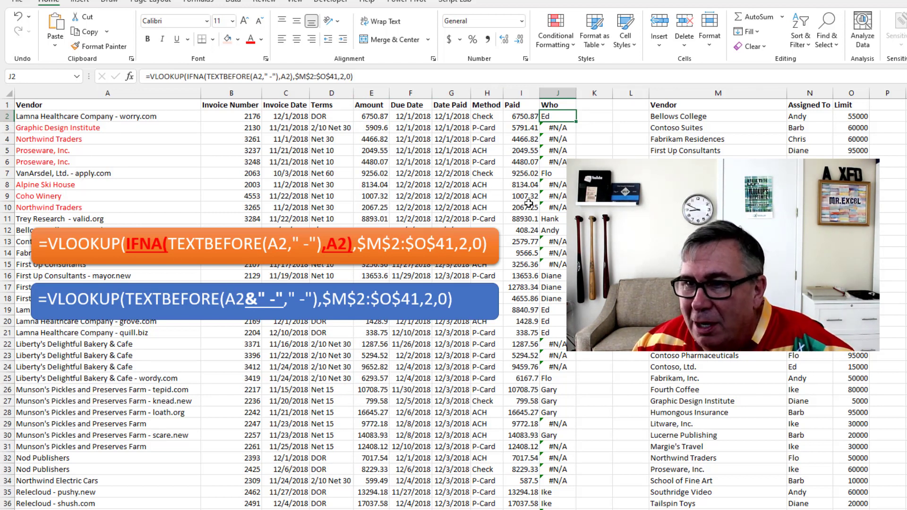
left_click(570, 128)
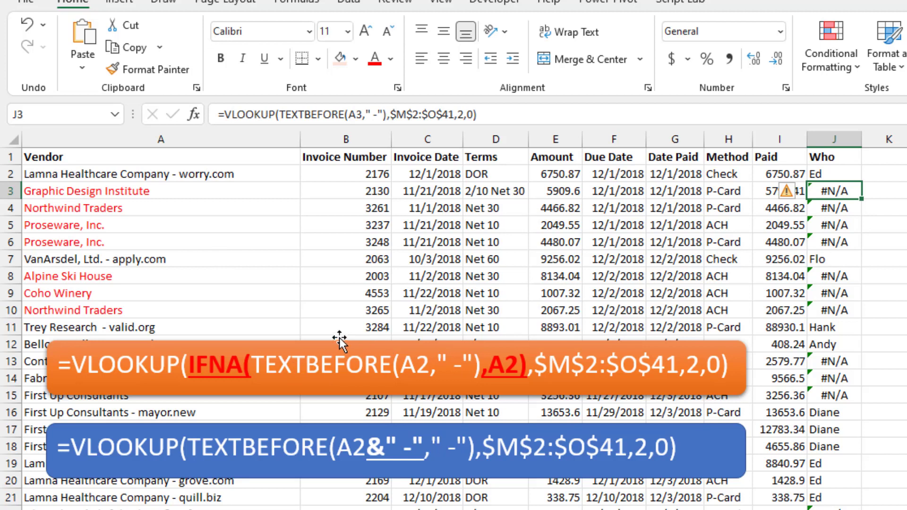
Change the Who formula to TEXTBEFORE(A2&" -"," -") and fill it down column J.
key("Up")
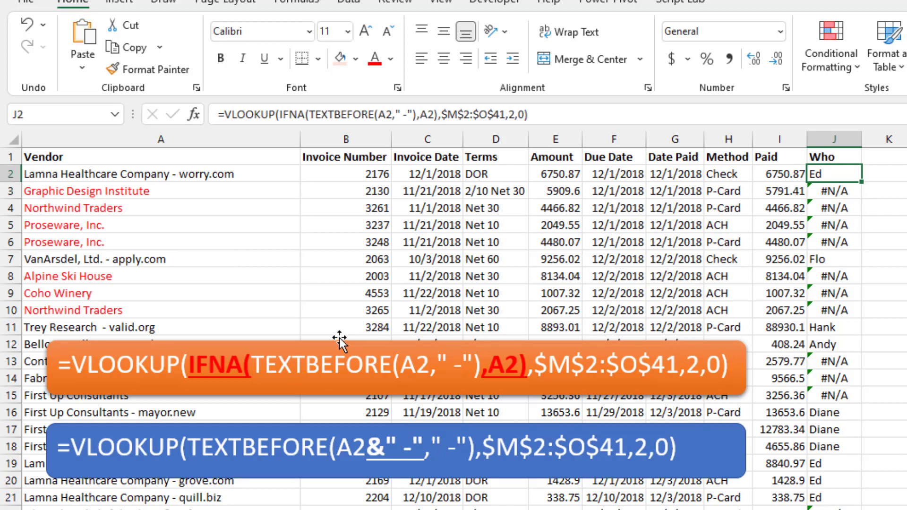
key("F2")
key("Home")
key("Right")
key("Right")
key("Right")
key("Right")
key("Right")
key("Right")
key("Right")
key("Right")
key("Right")
key("Right")
key("Right")
key("Right")
key("Right")
key("Right")
key("Right")
key("Right")
key("Right")
key("Right")
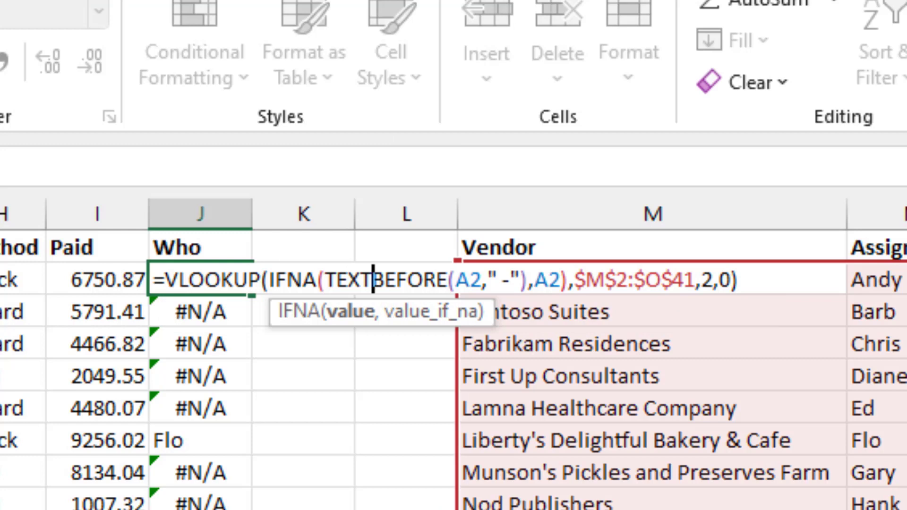
key("Right")
key("Right")
key("Right")
key("Right")
key("Right")
key("Right")
key("Right")
key("Right")
key("Right")
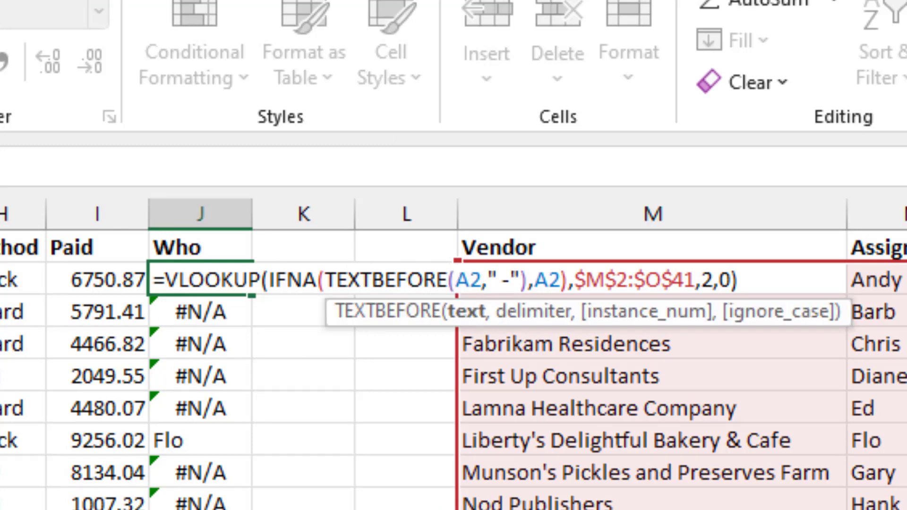
type("&\" ")
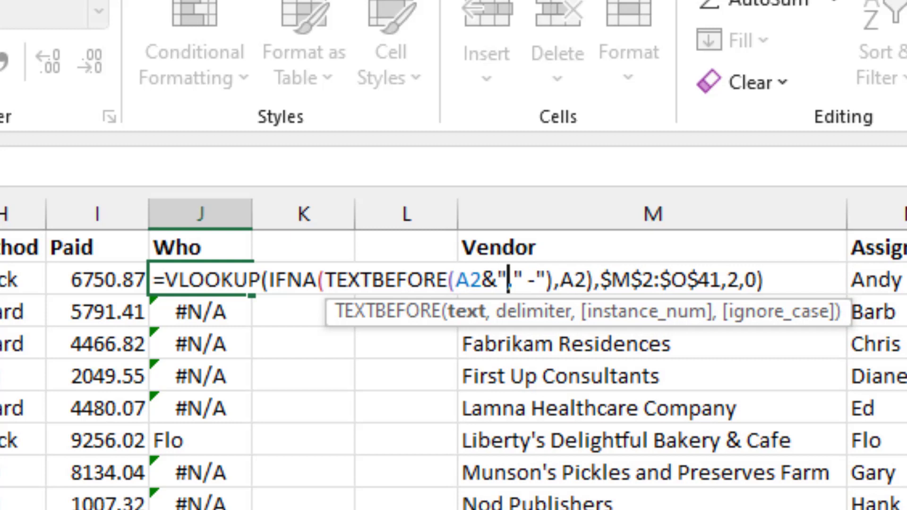
type("-\"")
key("ctrl+Return")
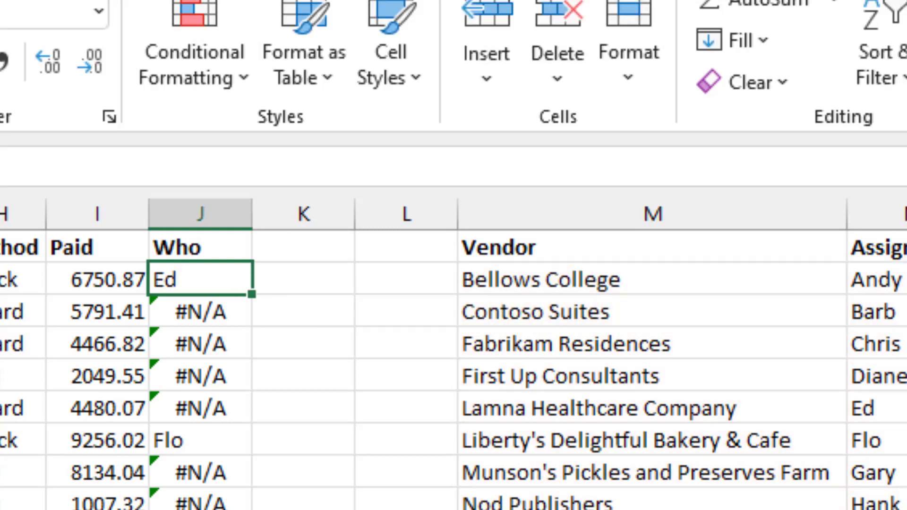
double_click(254, 296)
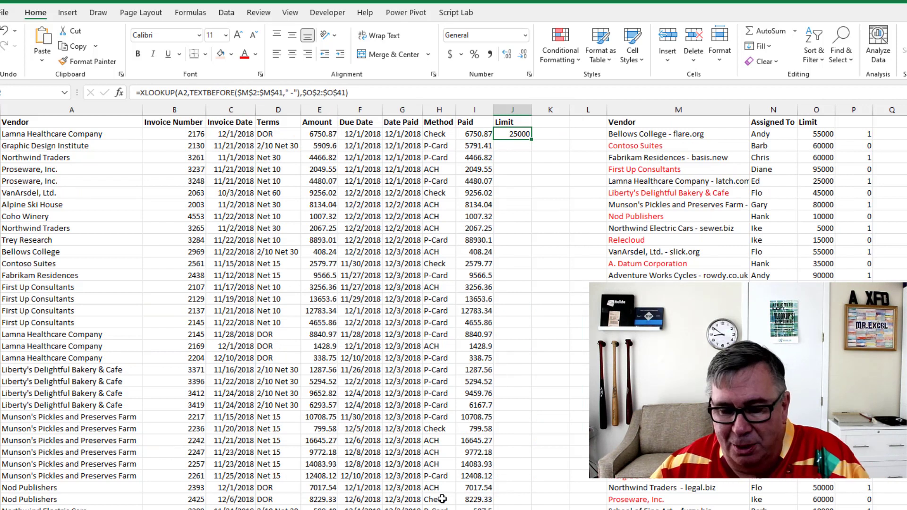
Copy the J2 Limit XLOOKUP down column J, giving 50000, 55000 and some #N/A.
key("F2")
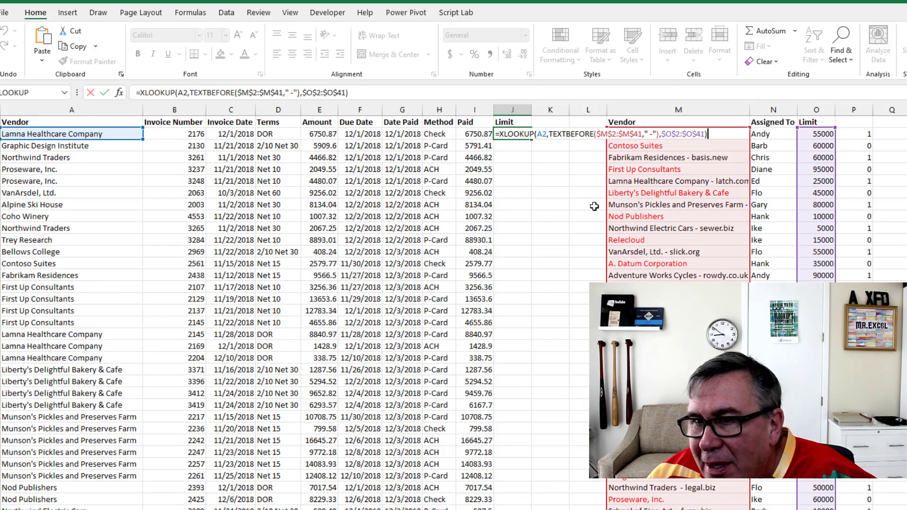
key("ctrl+Return")
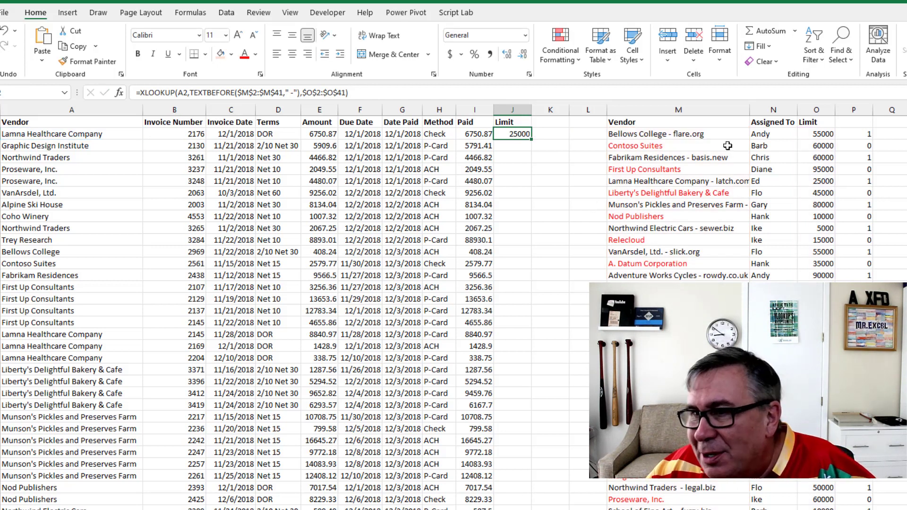
double_click(533, 141)
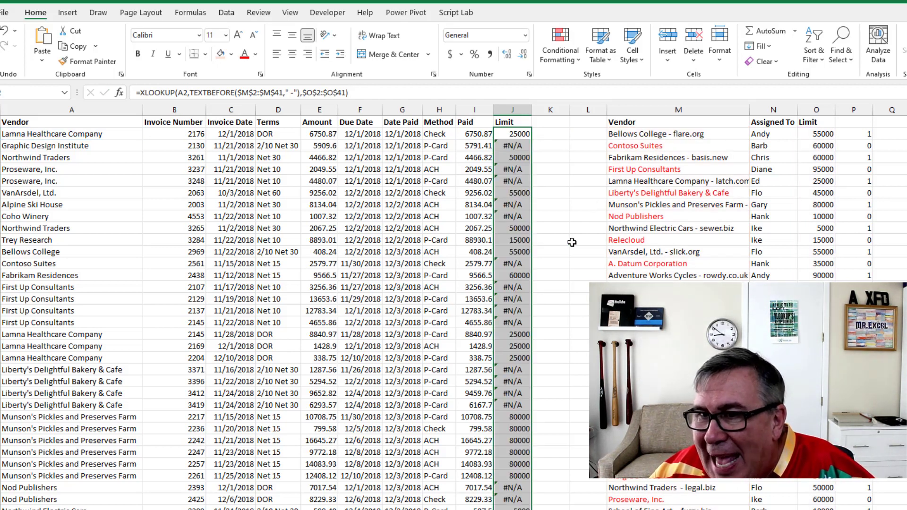
key("F2")
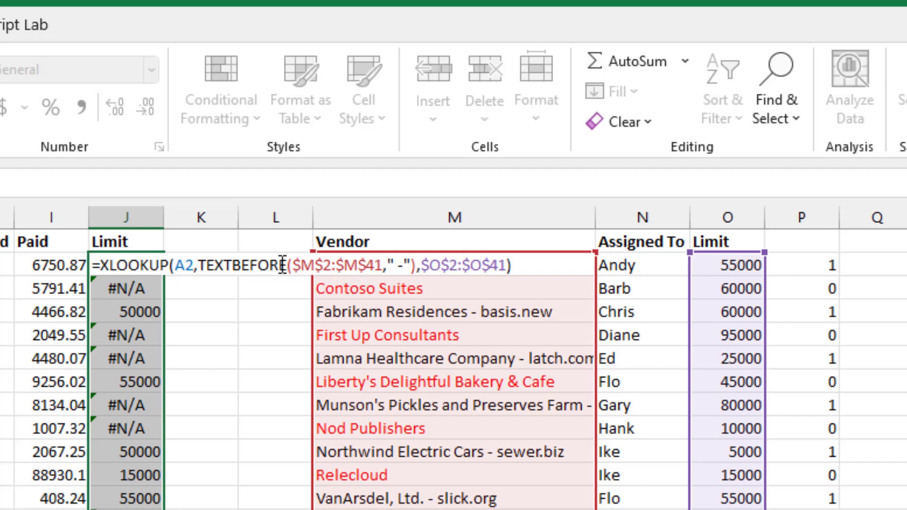
Append &" -" after $M$2:$M$41 in all selected Limit formulas, removing every #N/A.
left_click(382, 264)
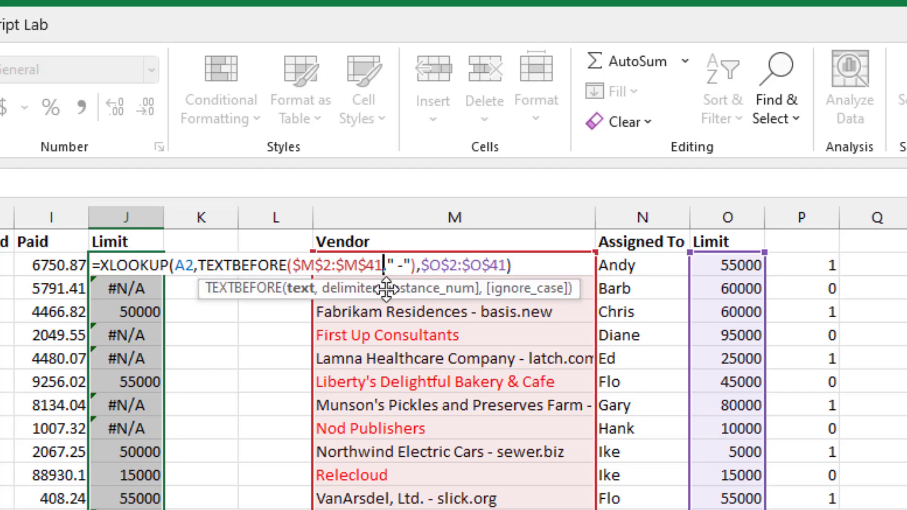
type("&\" ")
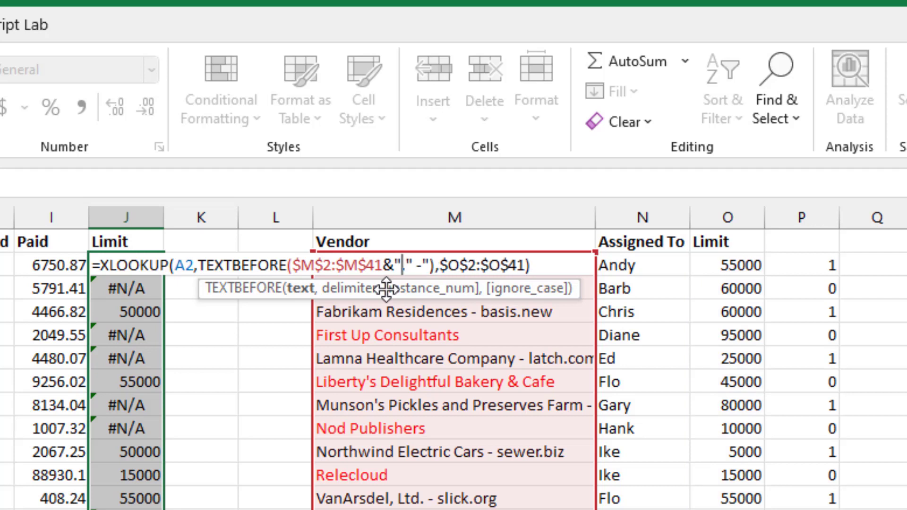
type("-\"")
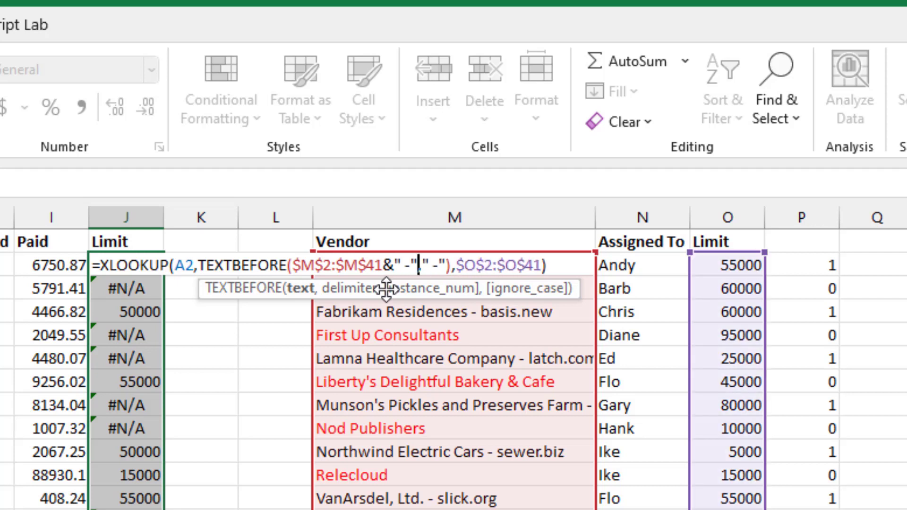
key("ctrl+Return")
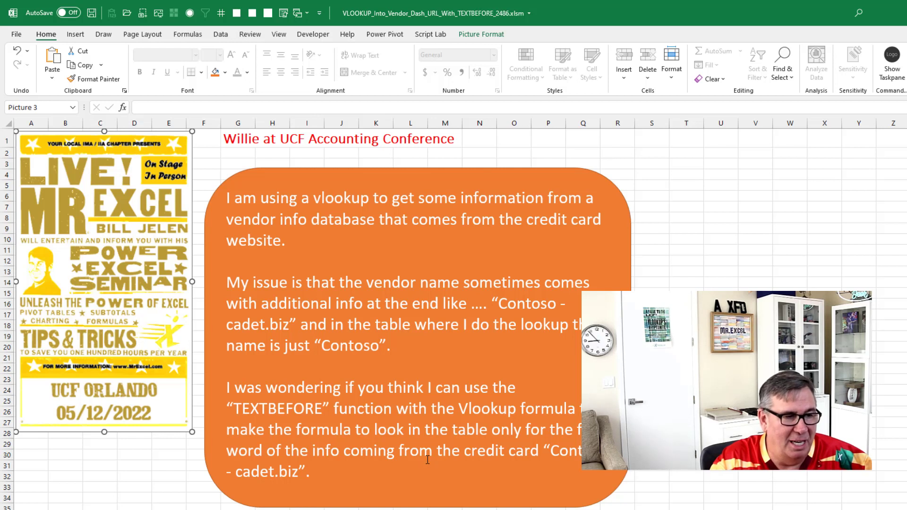
Advance to the credits sheet listing the video's theme song.
key("ctrl+Page_Down")
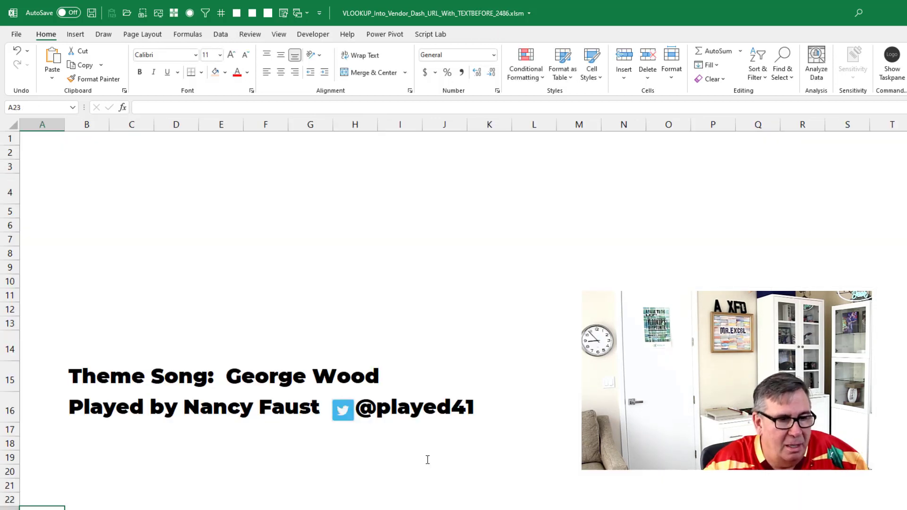